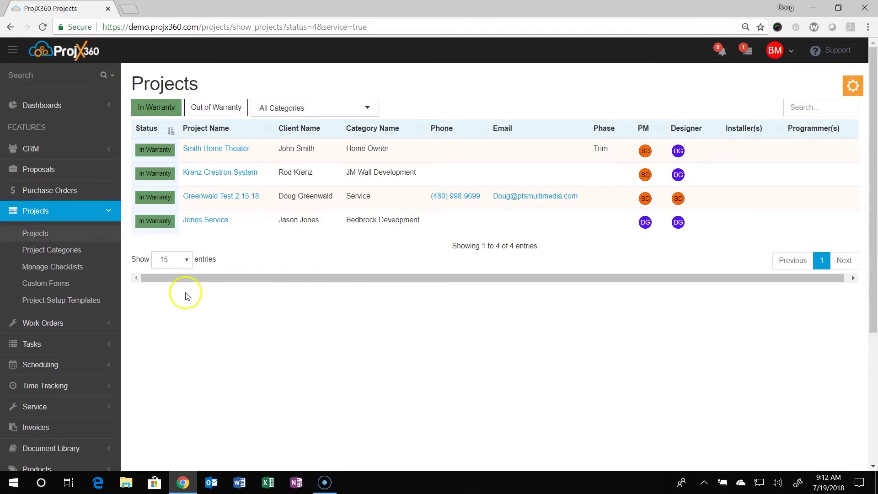
{"action": "scroll", "coordinate": [48, 348], "scroll_direction": "down", "scroll_amount": 2}
{"action": "scroll", "coordinate": [48, 348], "scroll_direction": "down", "scroll_amount": 2}
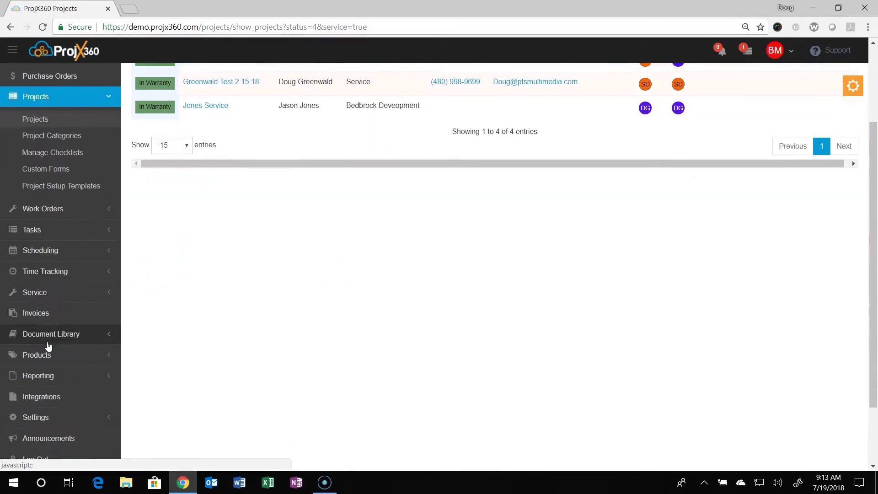
{"action": "scroll", "coordinate": [48, 348], "scroll_direction": "down", "scroll_amount": 2}
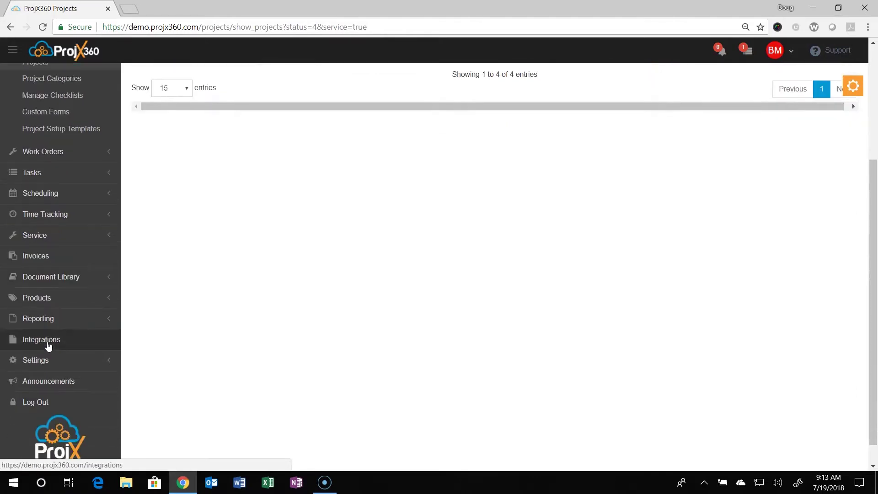
- Filter Service projects to Out of Warranty and open the table's Edit Layout settings
{"action": "left_click", "coordinate": [35, 235]}
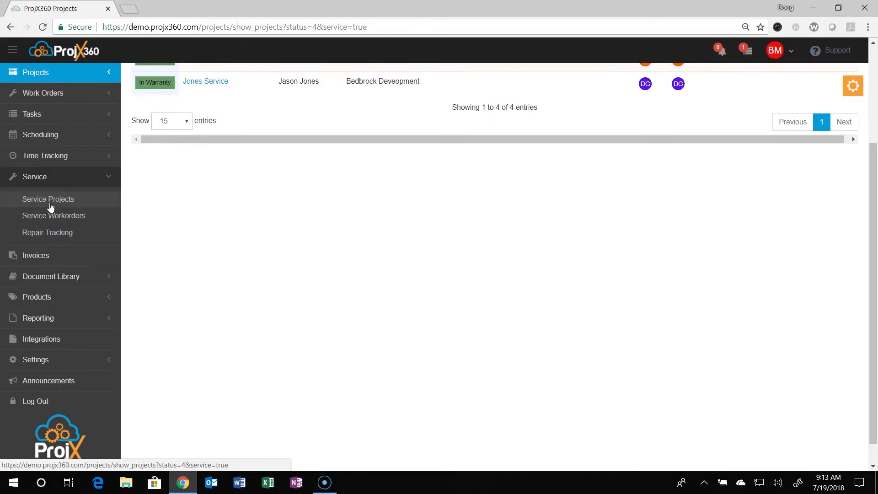
{"action": "left_click", "coordinate": [51, 202]}
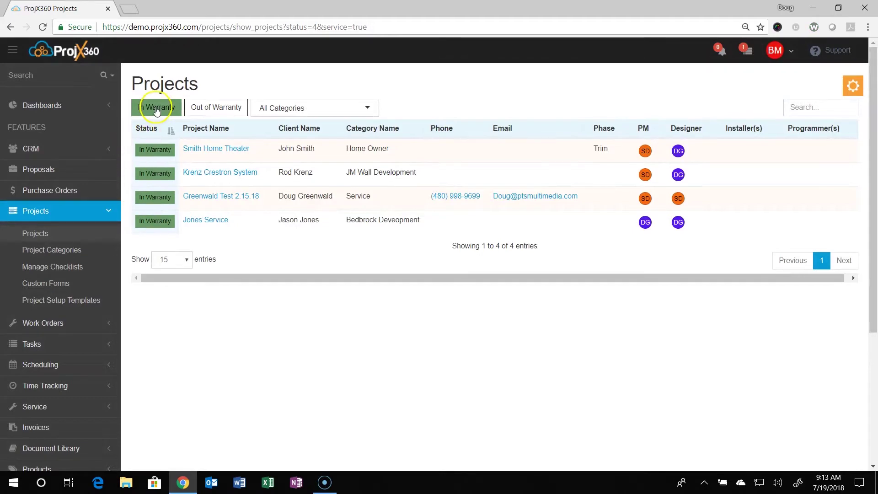
{"action": "left_click", "coordinate": [205, 107]}
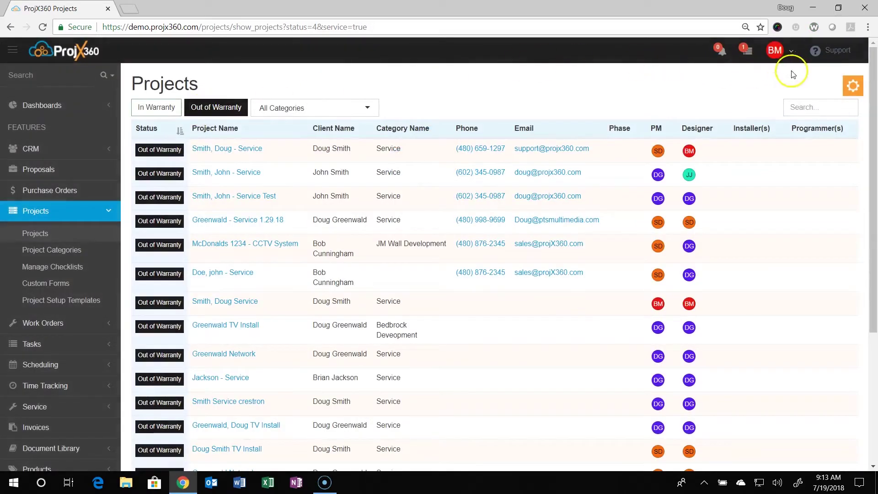
{"action": "left_click", "coordinate": [852, 86]}
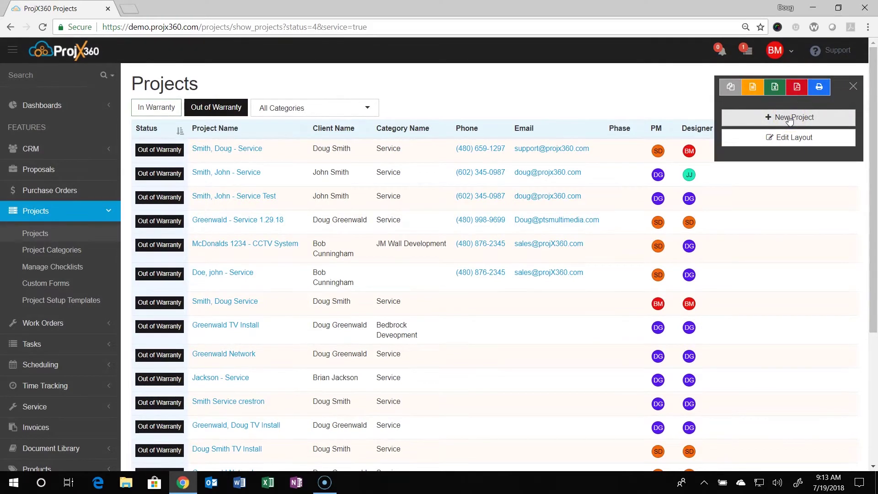
{"action": "left_click", "coordinate": [811, 137]}
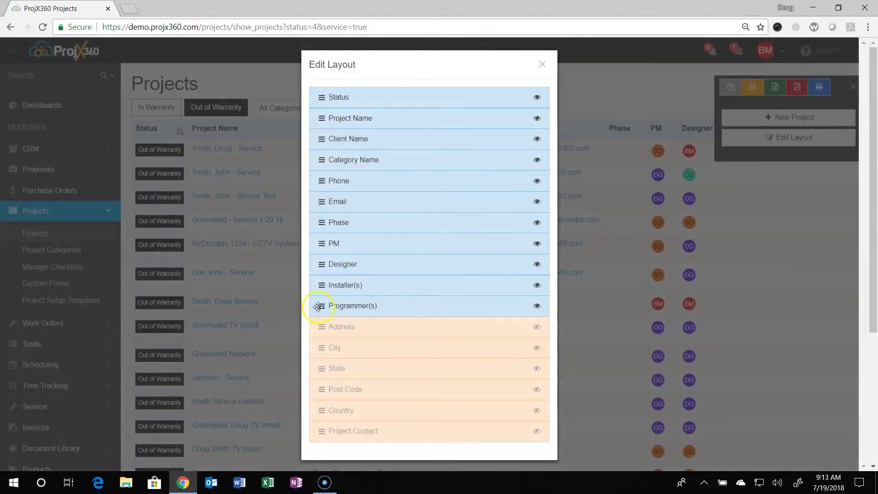
- Move the Programmer(s) column ahead of Installer(s) and close Edit Layout to apply it
{"action": "left_click_drag", "start_coordinate": [320, 306], "coordinate": [320, 284]}
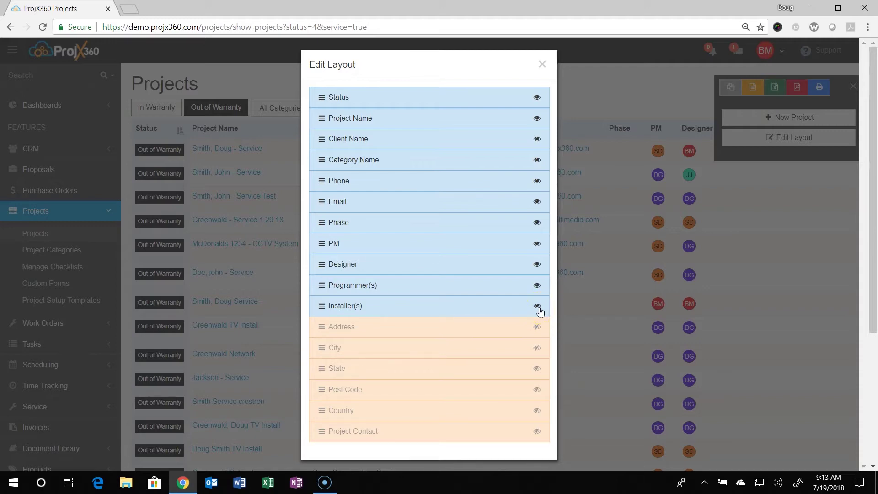
{"action": "left_click", "coordinate": [542, 64]}
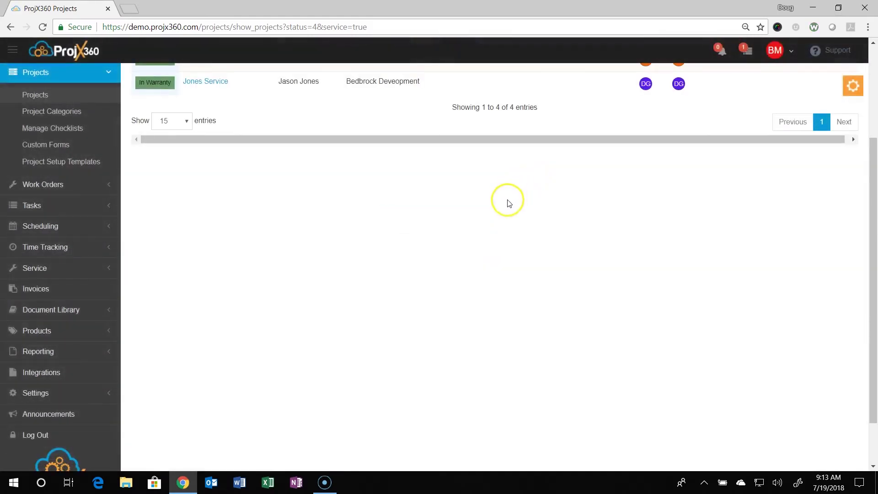
{"action": "scroll", "coordinate": [515, 197], "scroll_direction": "up", "scroll_amount": 3}
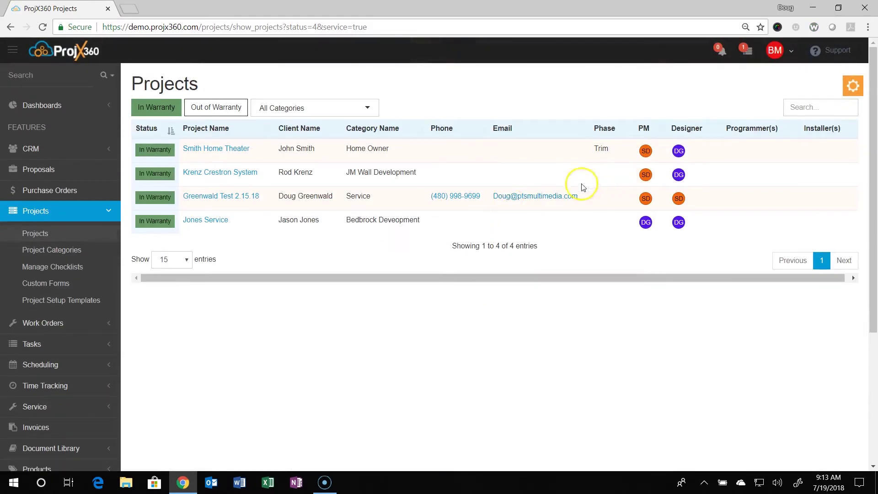
- Go to Service Workorders, glance at its table options, then re-expand the Service menu
{"action": "left_click", "coordinate": [41, 406]}
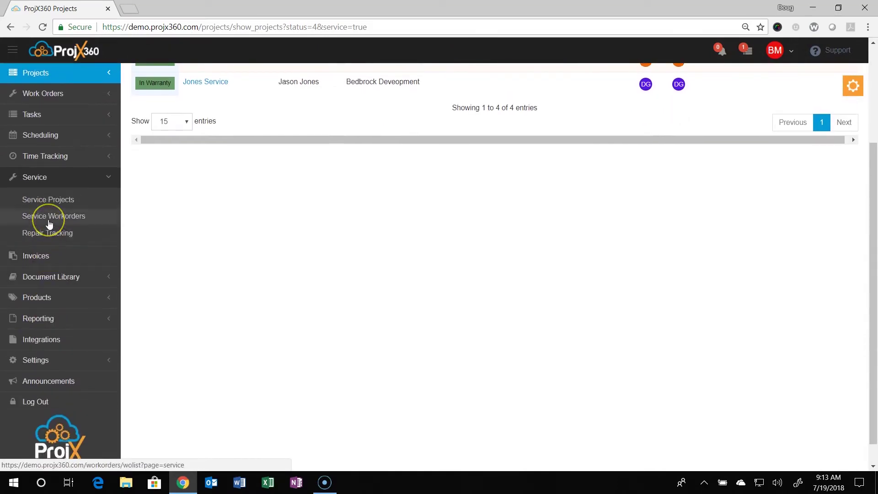
{"action": "left_click", "coordinate": [53, 216]}
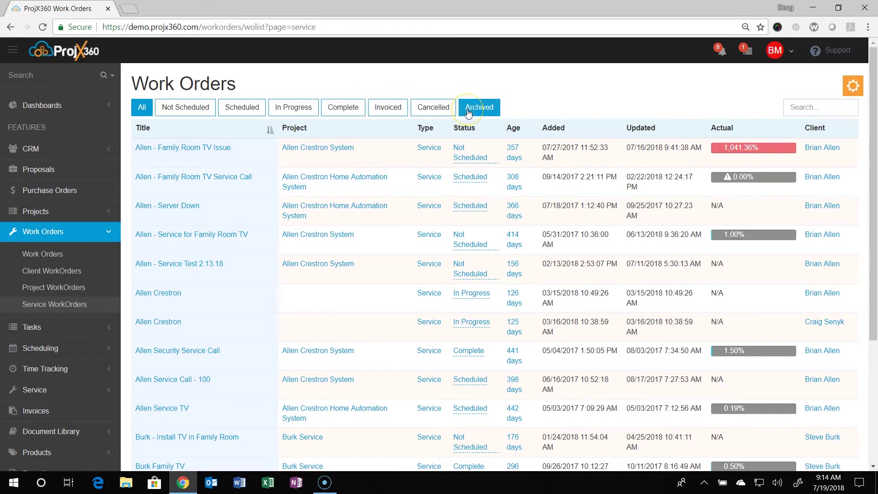
{"action": "left_click", "coordinate": [853, 85]}
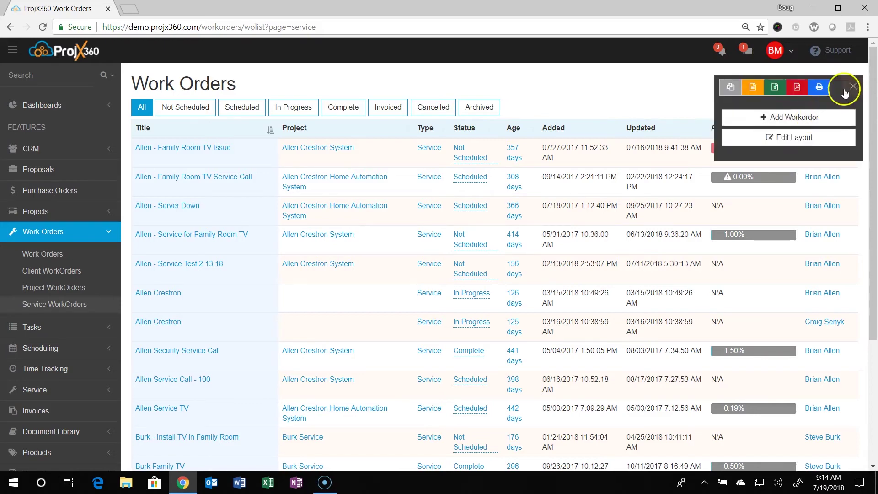
{"action": "left_click", "coordinate": [849, 87]}
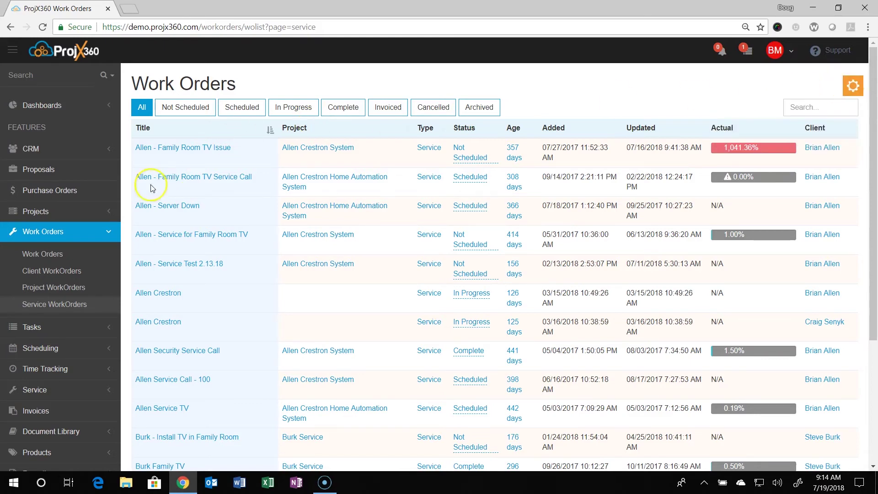
{"action": "left_click", "coordinate": [25, 389]}
{"action": "scroll", "coordinate": [25, 389], "scroll_direction": "down", "scroll_amount": 3}
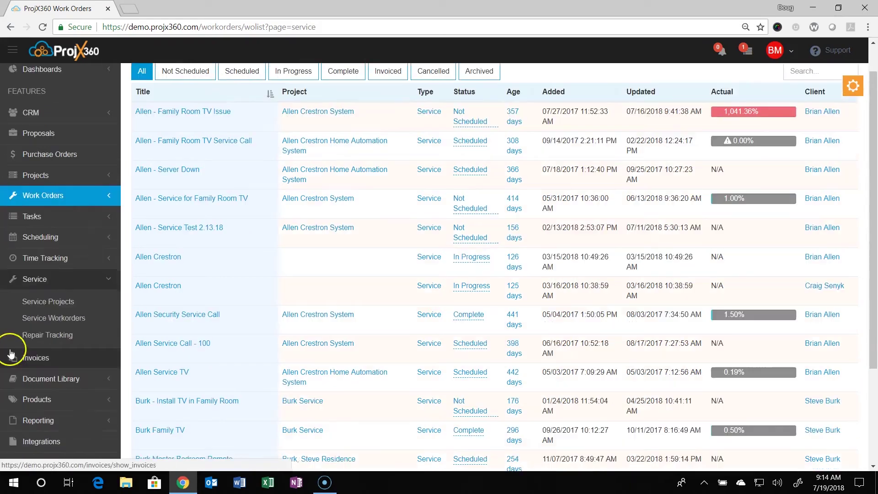
- Open Repair Tracking from the Service menu to see the 14 active repairs
{"action": "left_click", "coordinate": [49, 234]}
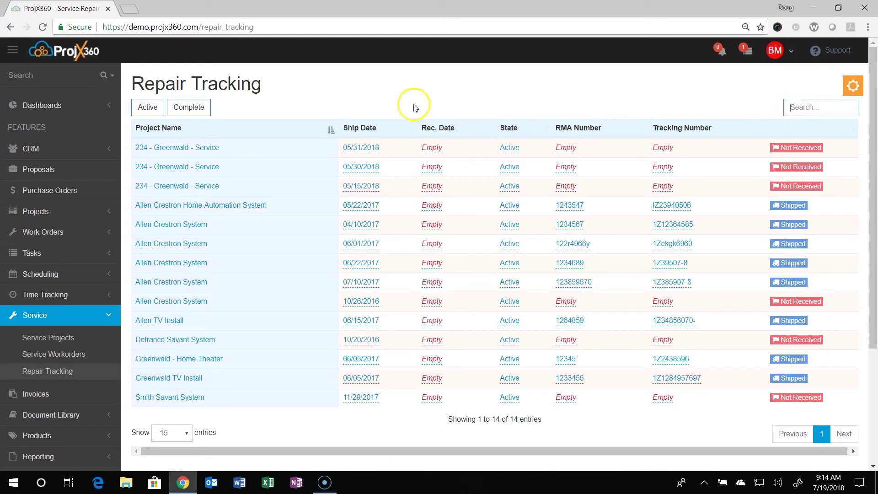
- Switch Repair Tracking from Active to Complete and open the repair list's options menu
{"action": "left_click", "coordinate": [148, 107]}
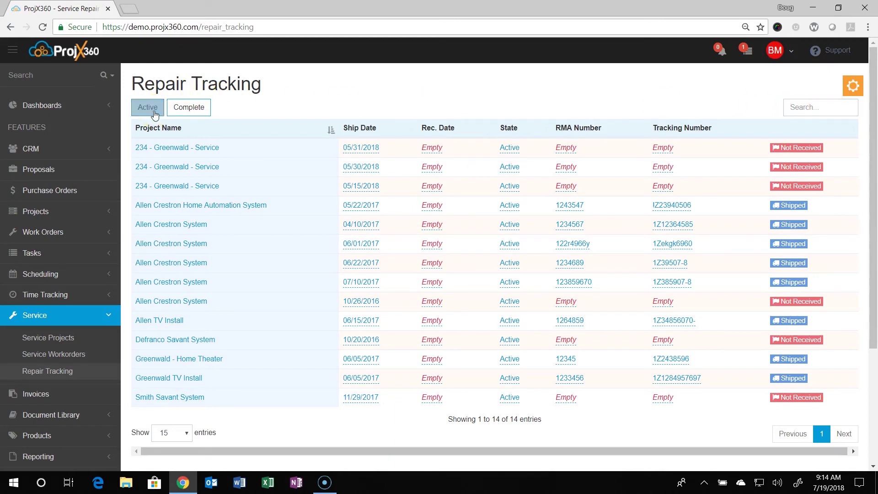
{"action": "left_click", "coordinate": [147, 107]}
{"action": "left_click", "coordinate": [188, 106]}
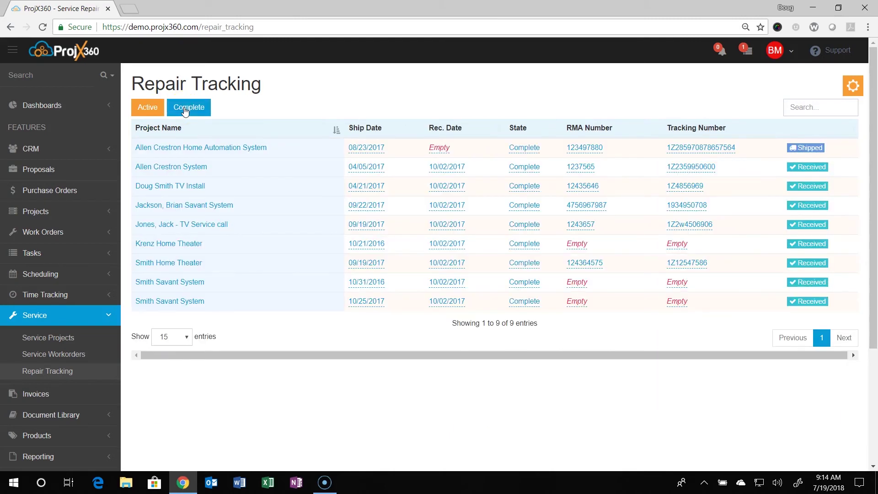
{"action": "left_click", "coordinate": [852, 86]}
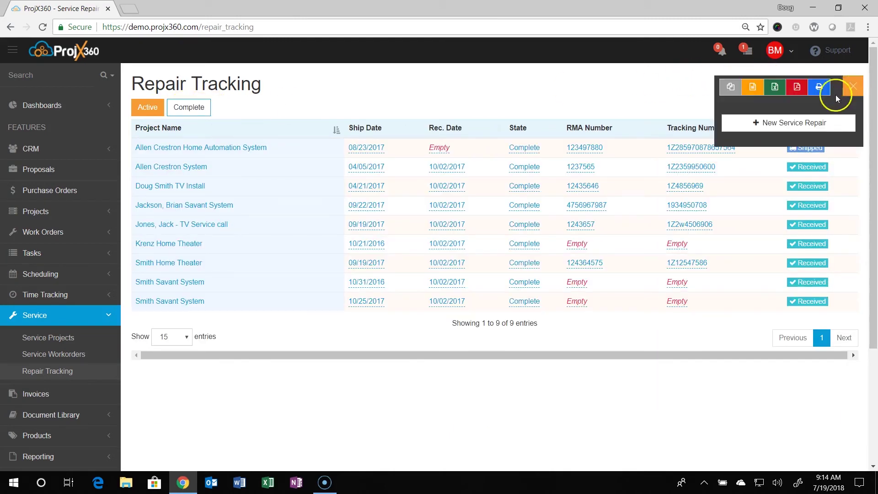